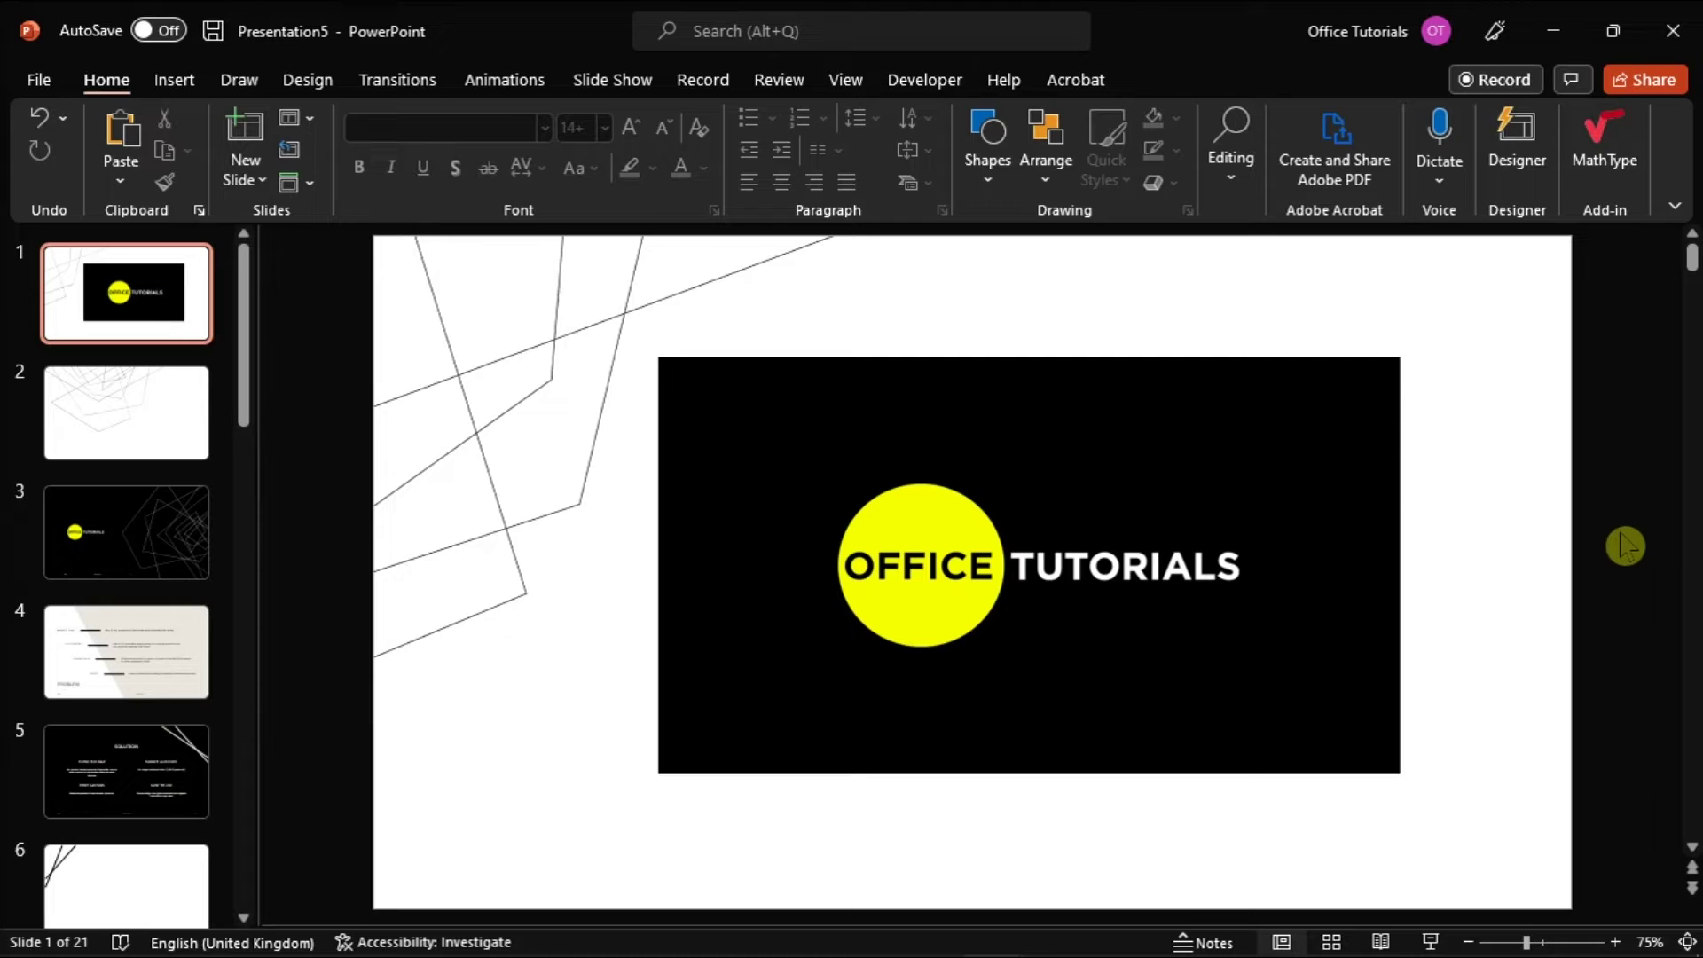
# Step: Show the Slide Show ribbon commands for the 21-slide Office Tutorials deck
pyautogui.click(626, 84)
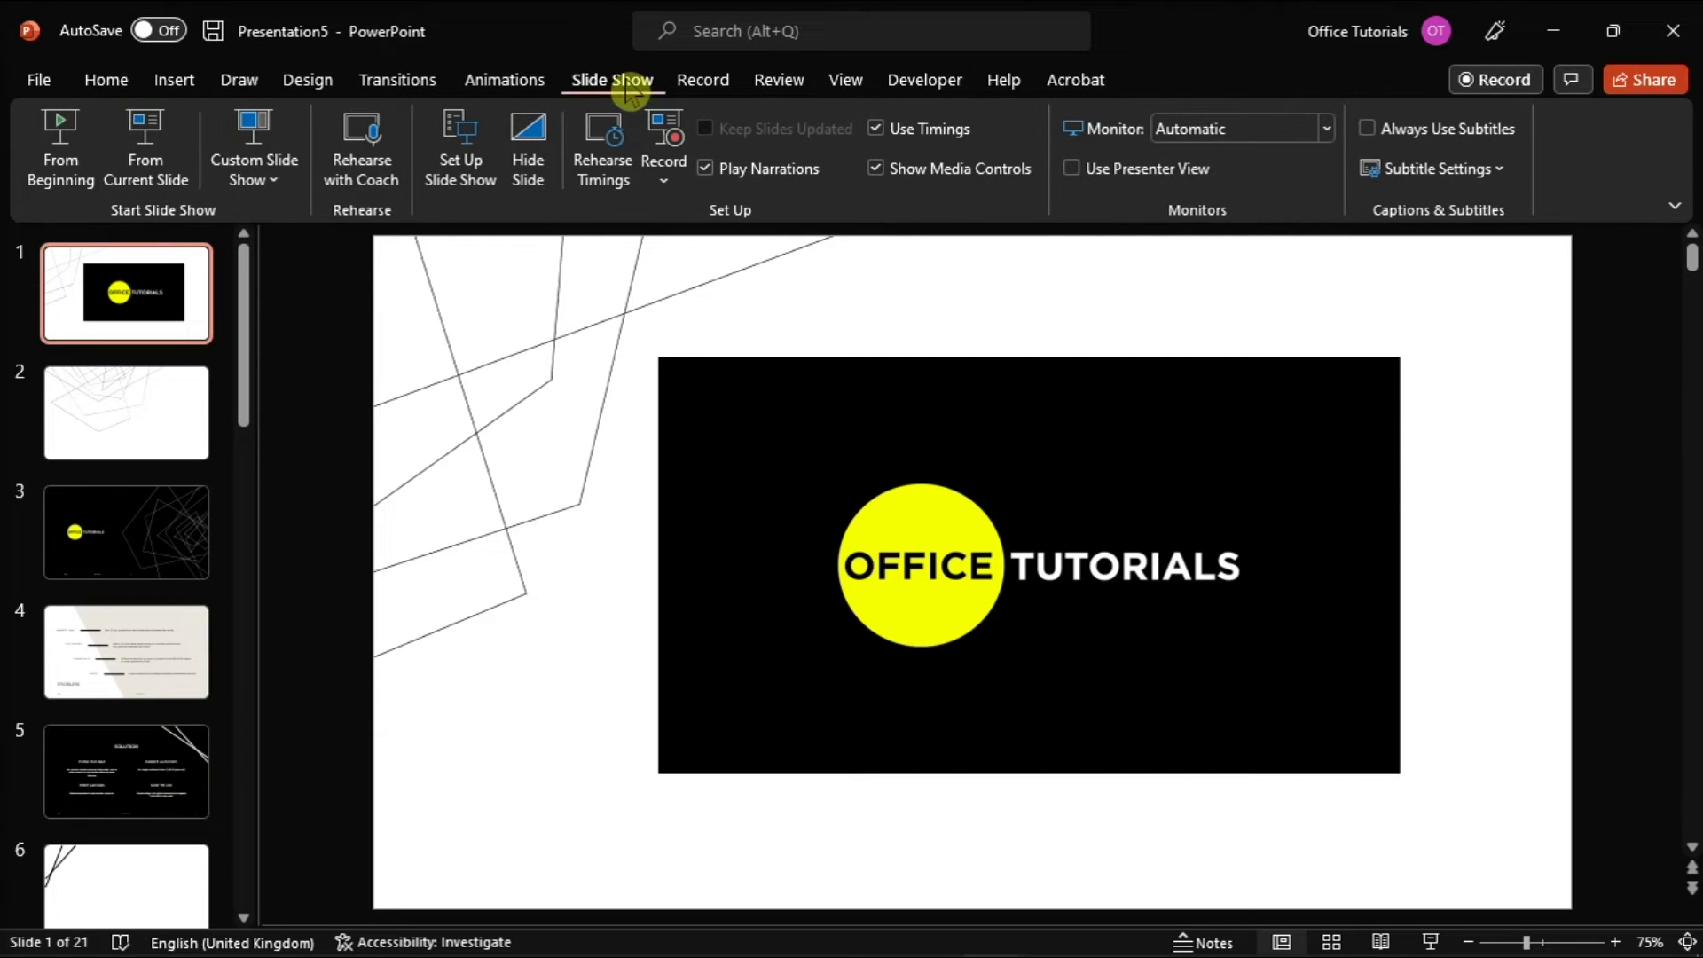
# Step: In Set Up Show, choose 'Browsed at a kiosk (full screen)' and confirm
pyautogui.click(457, 163)
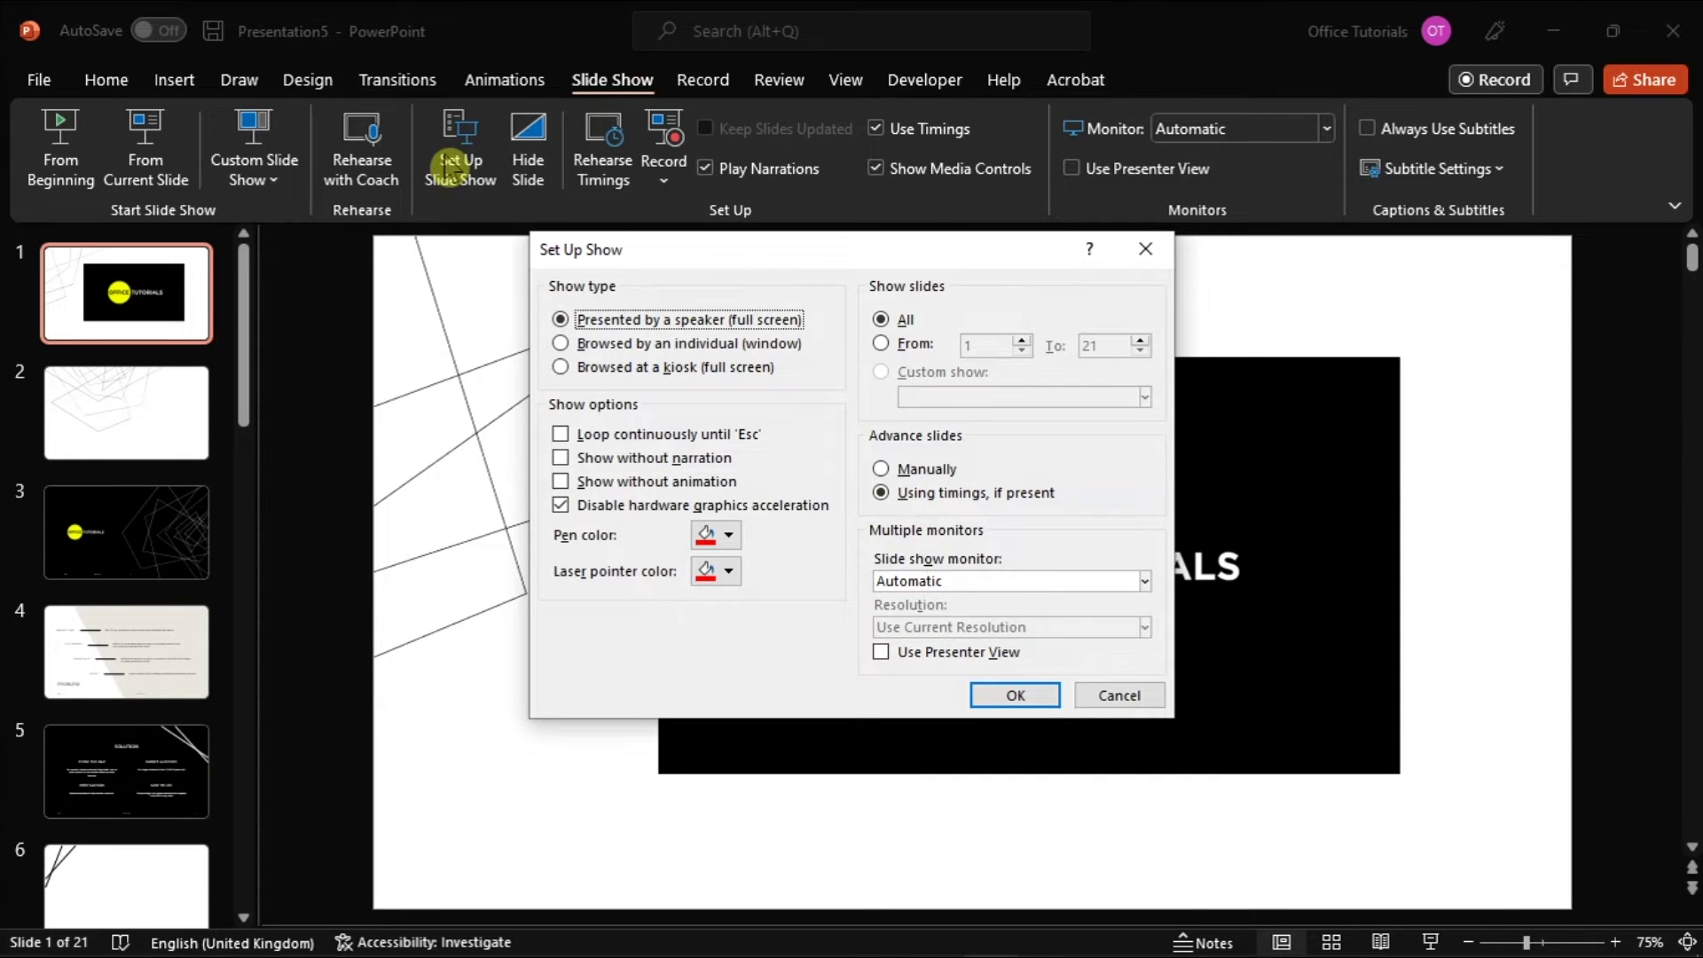
pyautogui.click(561, 369)
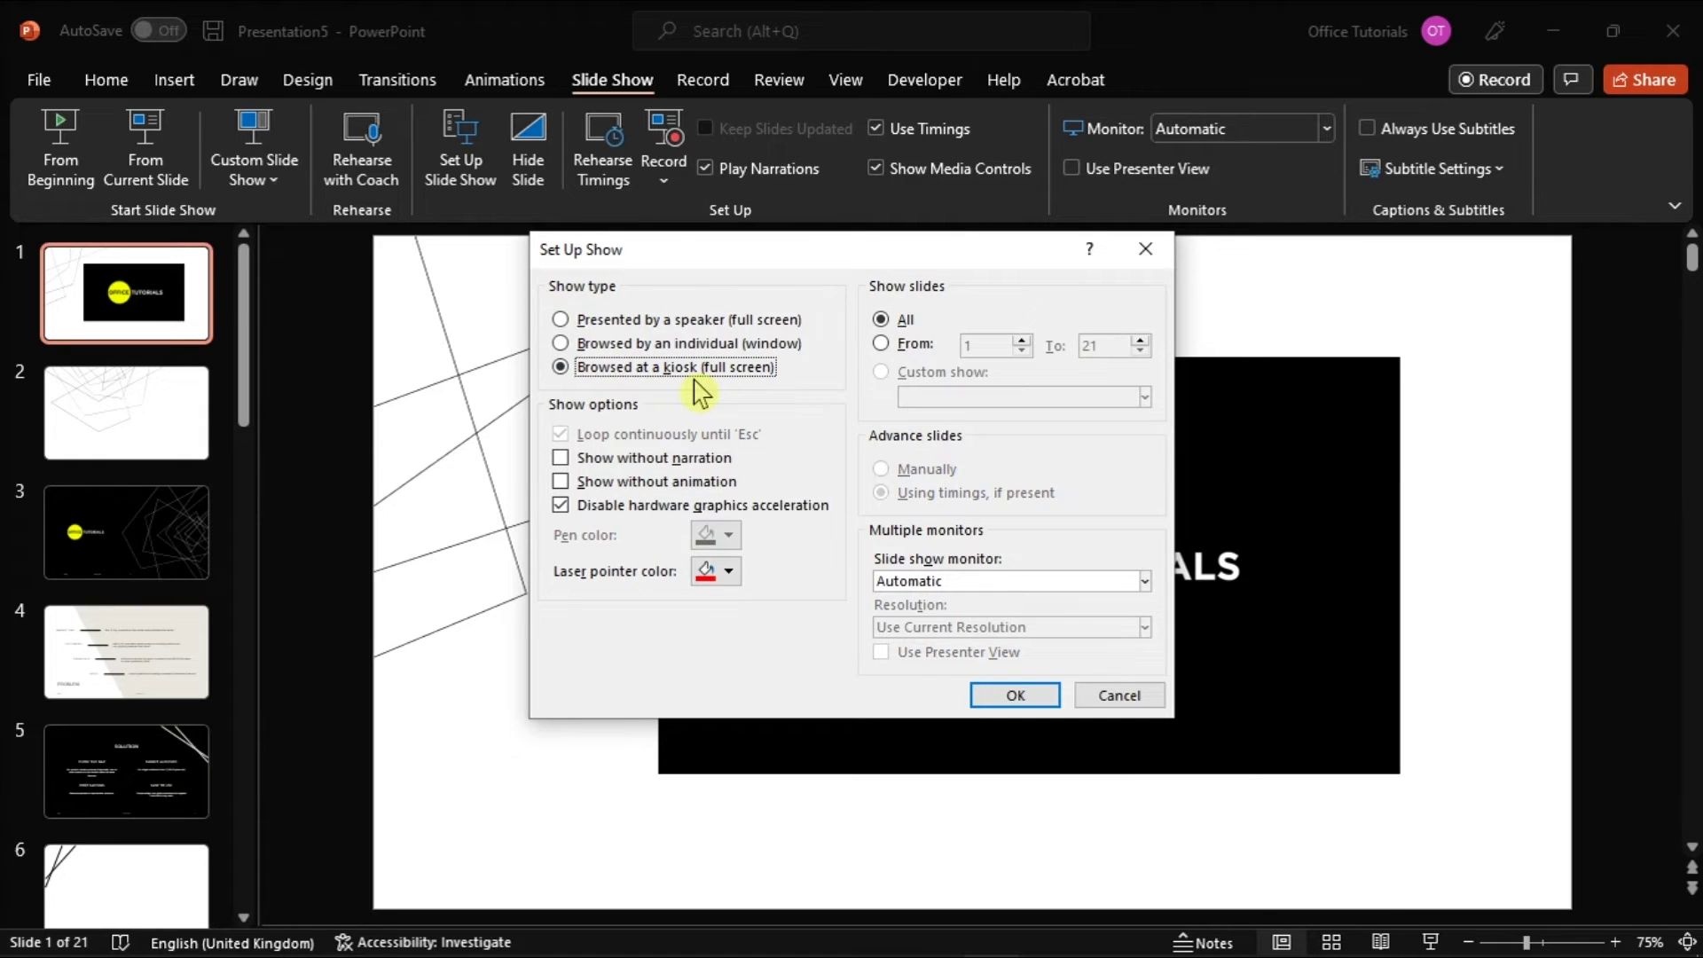
pyautogui.click(1012, 696)
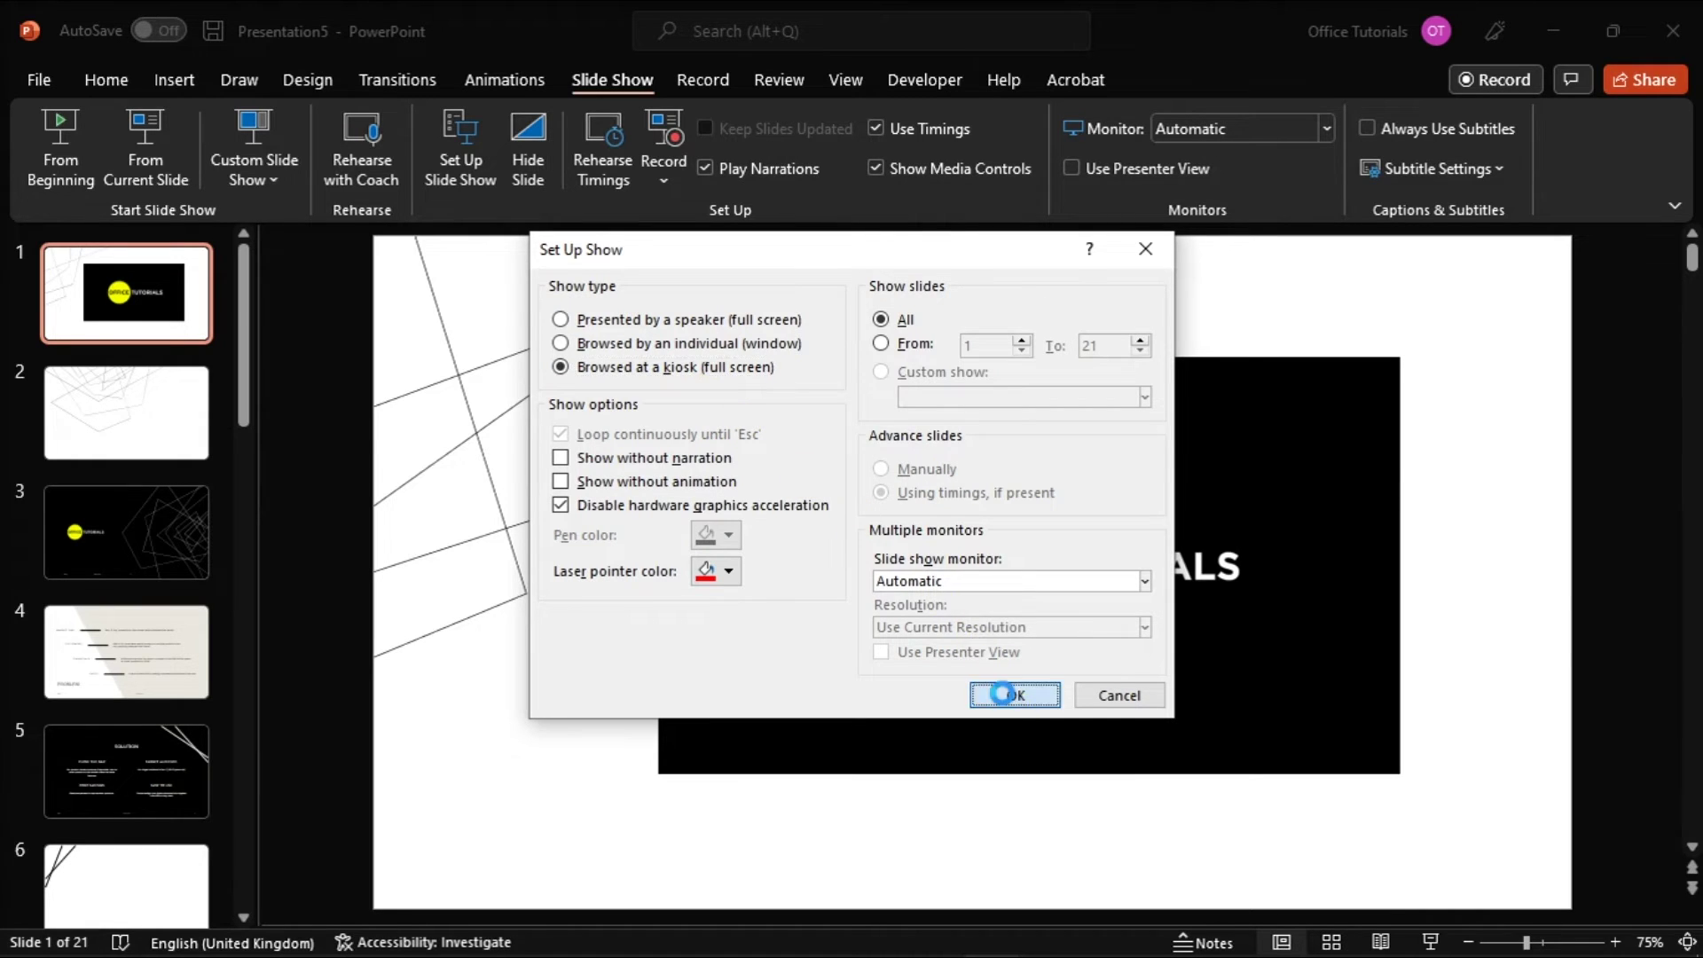